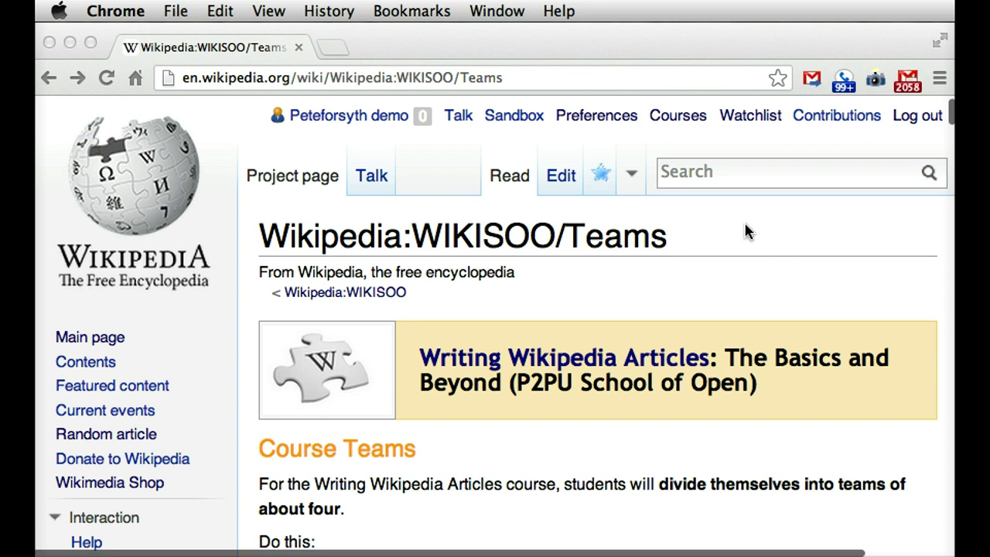
Scroll down the WIKISOO/Teams page past Course Teams to the coordinator's Instructors entry.
scroll(747, 229, "down", 5)
scroll(747, 230, "down", 9)
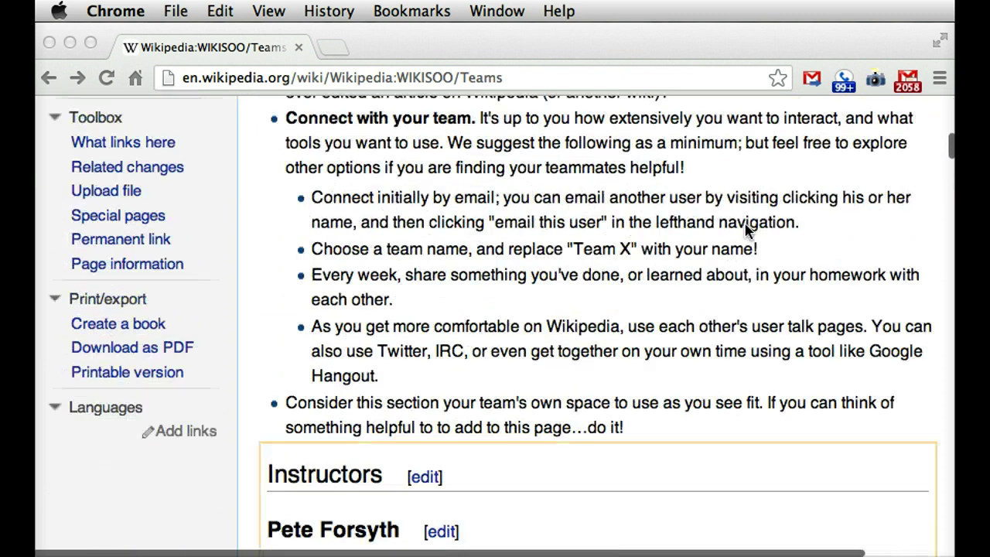
scroll(747, 230, "down", 4)
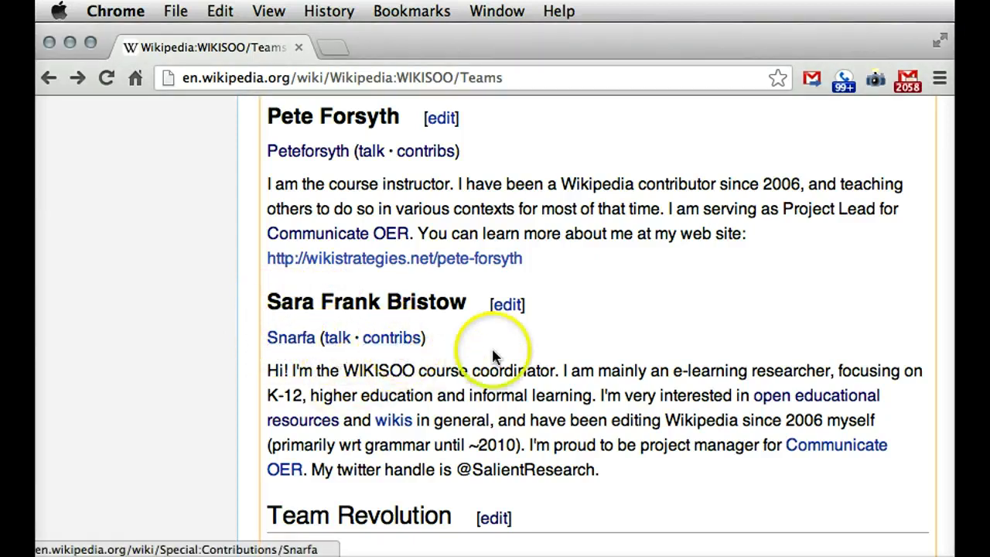
Edit the coordinator's section and select the {{User| part of its template line.
left_click(507, 306)
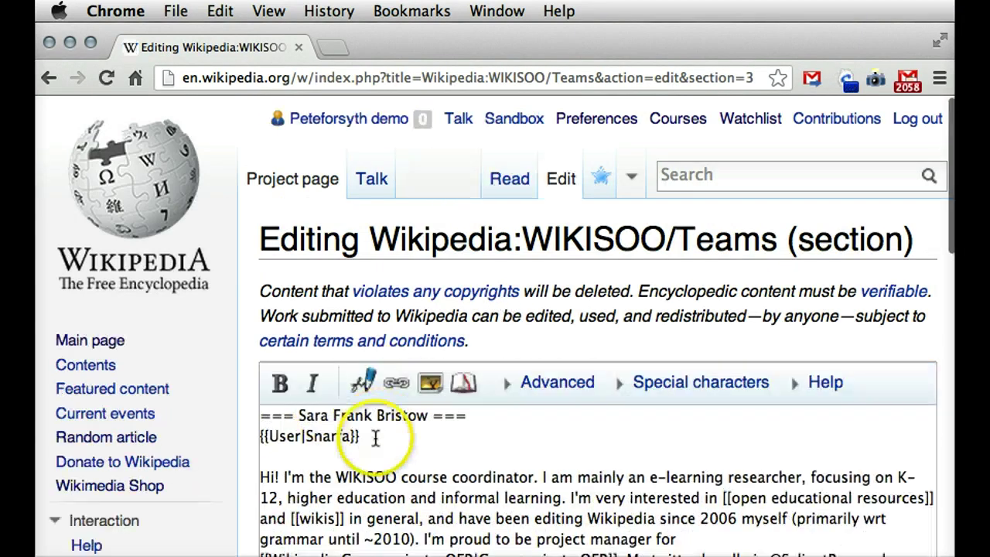
left_click_drag(354, 449, 272, 436)
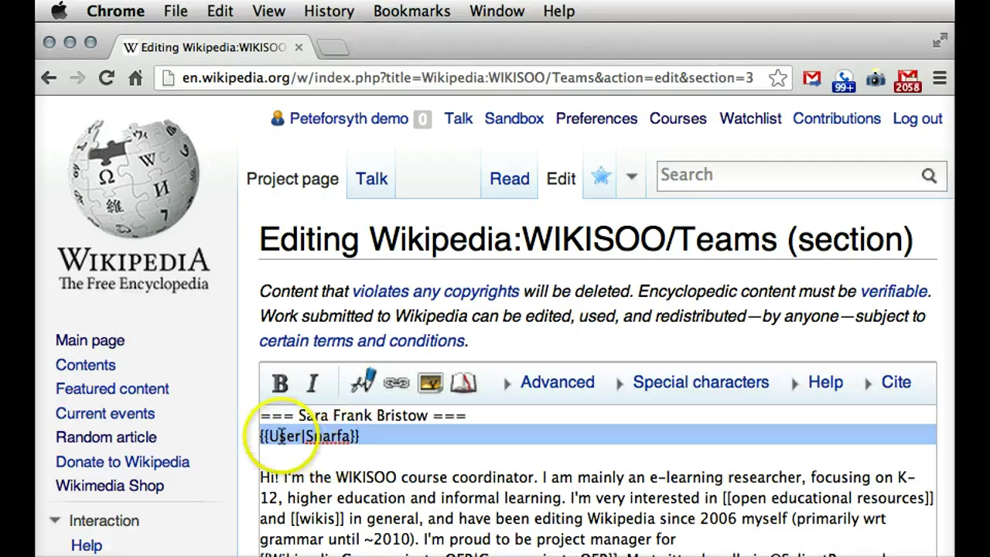
left_click(307, 438)
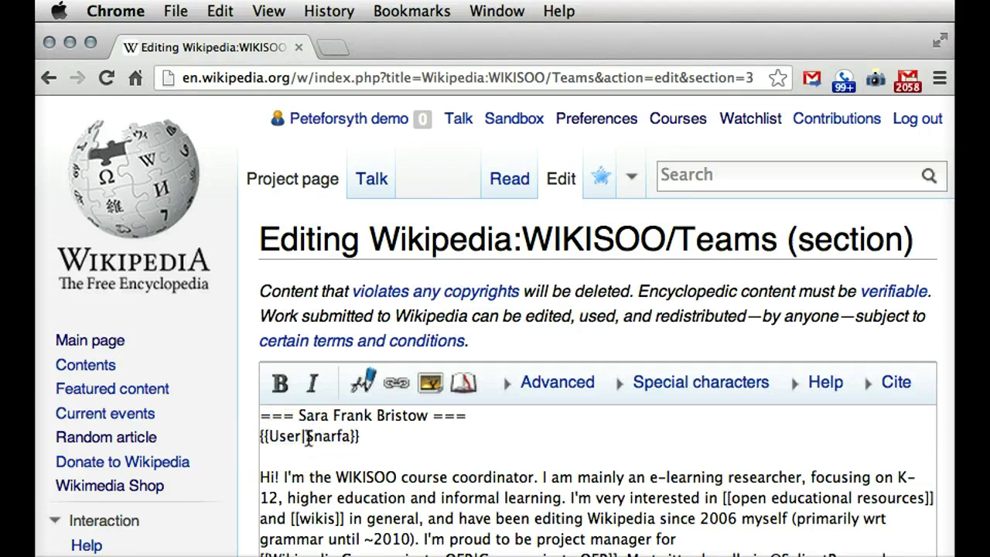
mouse_move(307, 437)
left_mouse_down()
mouse_move(238, 439)
mouse_move(307, 439)
left_mouse_up()
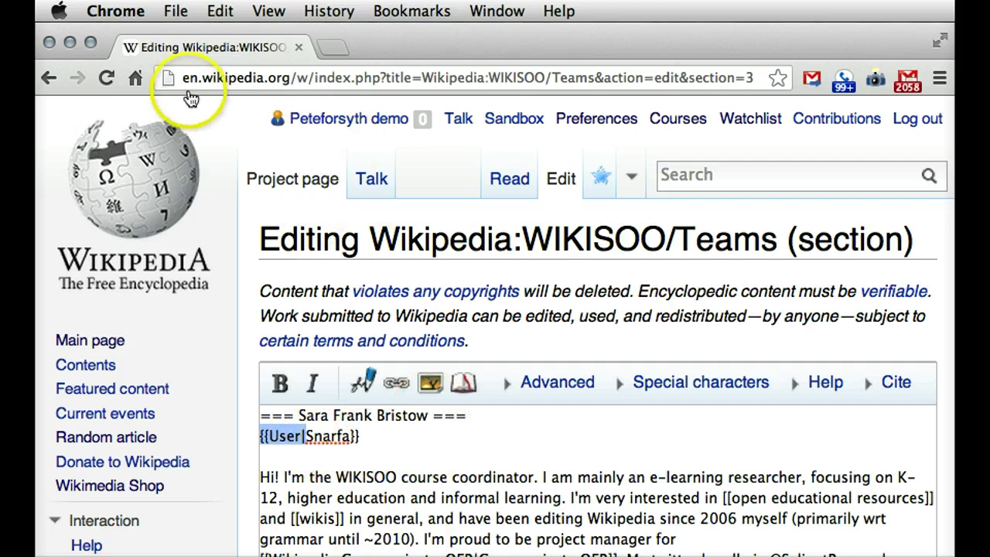
Exit the editor, view the coordinator's user page, then return to the Teams page.
left_click(50, 79)
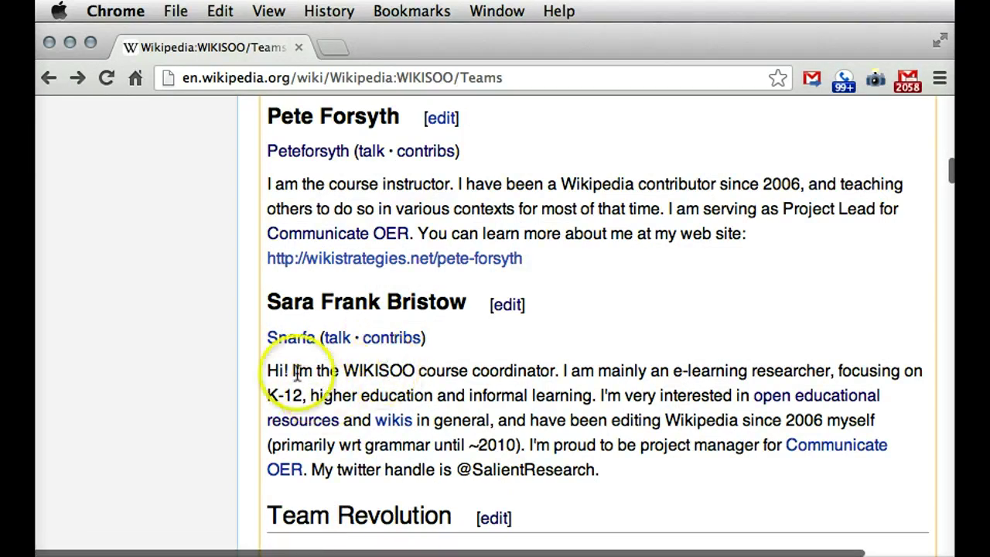
left_click(293, 338)
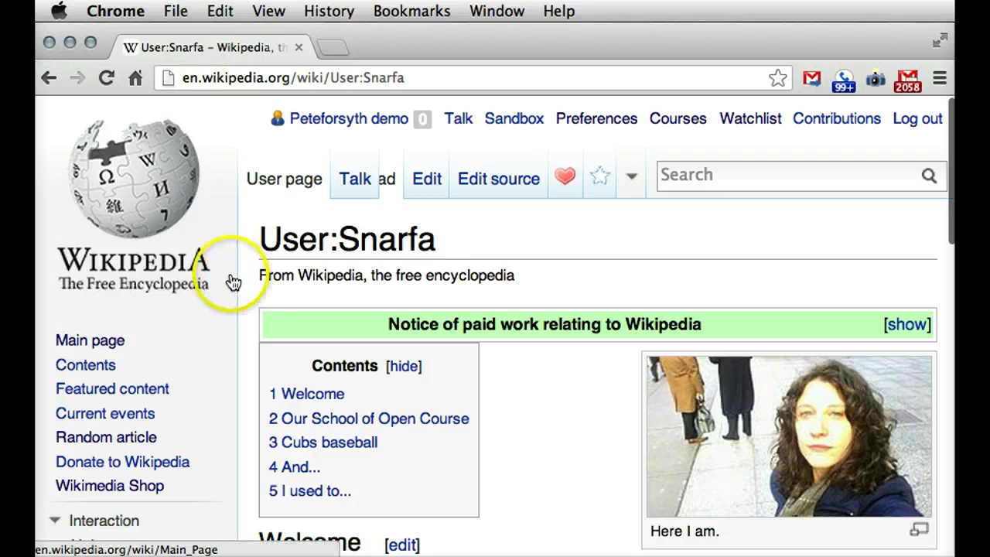
scroll(250, 247, "down", 1)
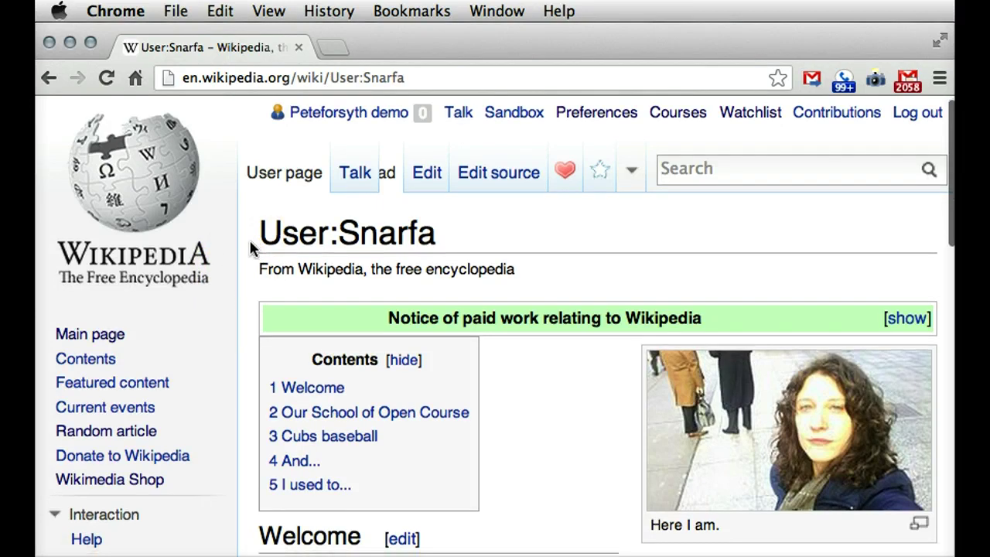
left_click(48, 77)
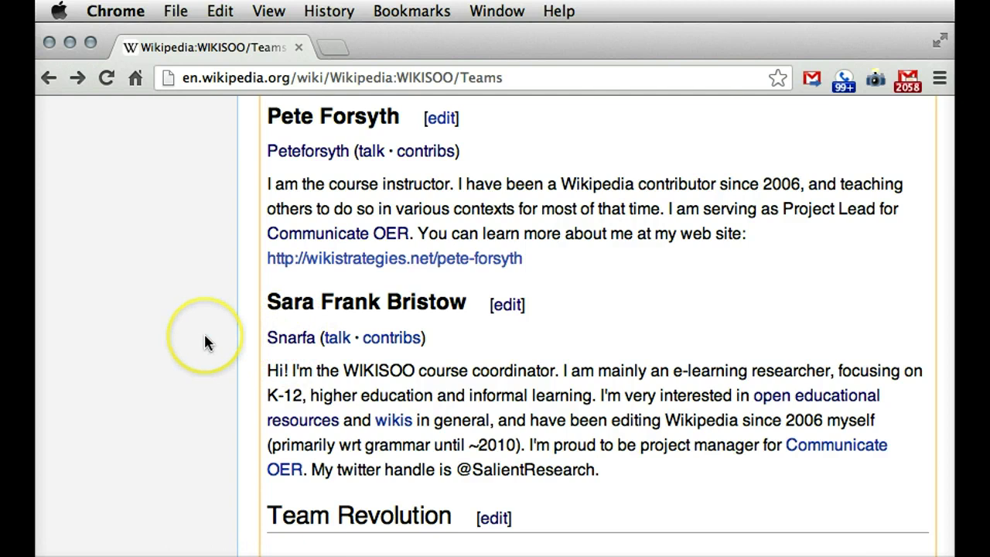
Open the coordinator's 'Email this user' form, with subject 'Wikipedia email', from the Toolbox.
left_click(278, 341)
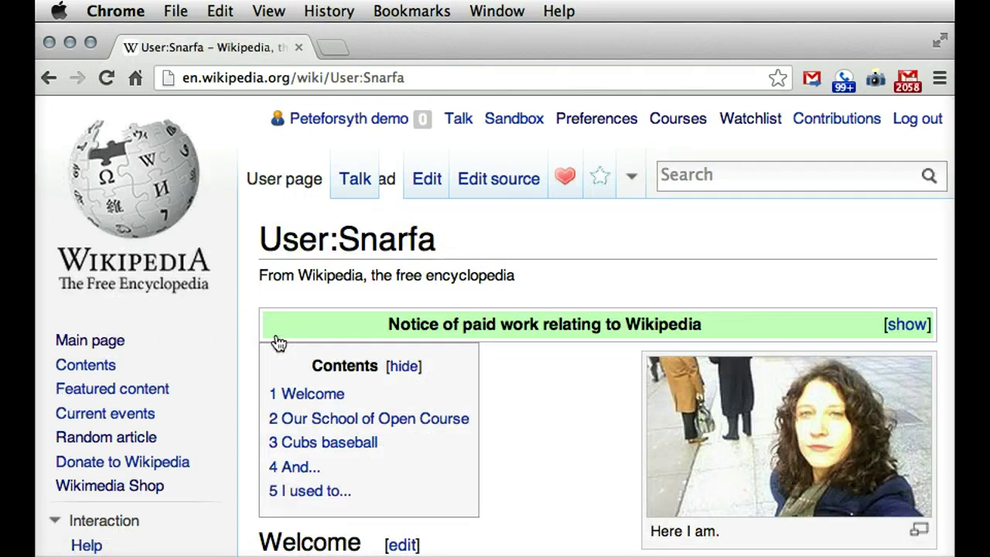
left_click(198, 367)
scroll(198, 367, "down", 10)
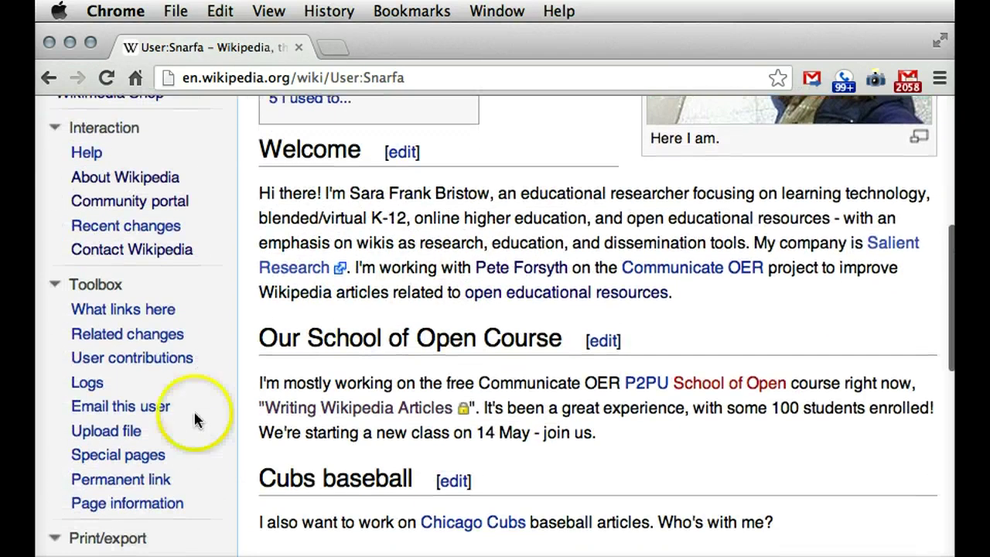
left_click(115, 408)
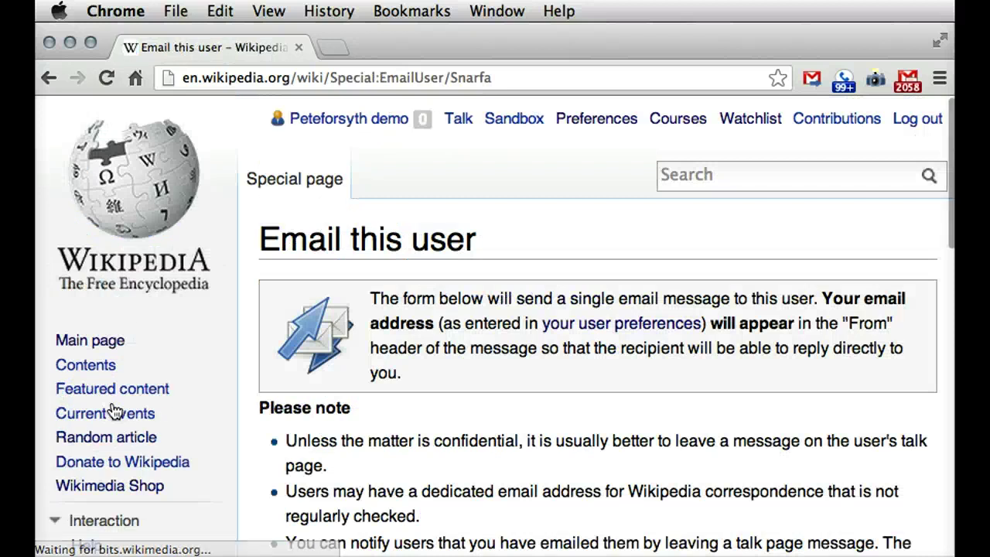
scroll(256, 308, "down", 11)
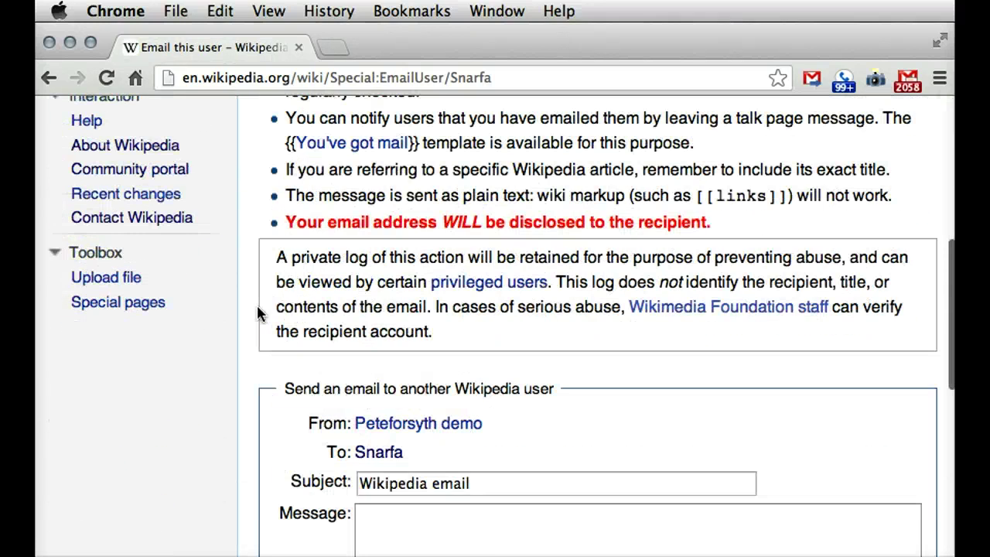
scroll(258, 311, "down", 7)
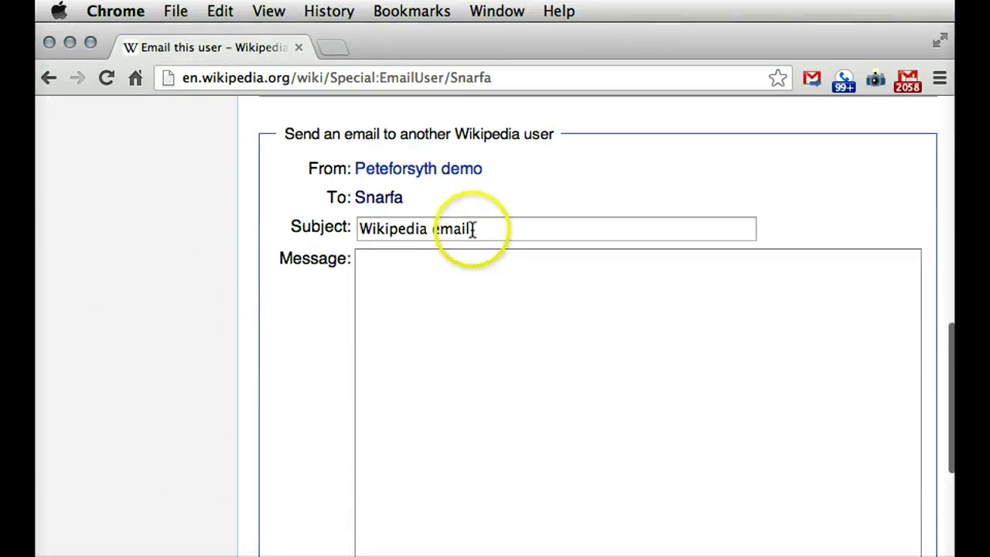
scroll(303, 309, "down", 8)
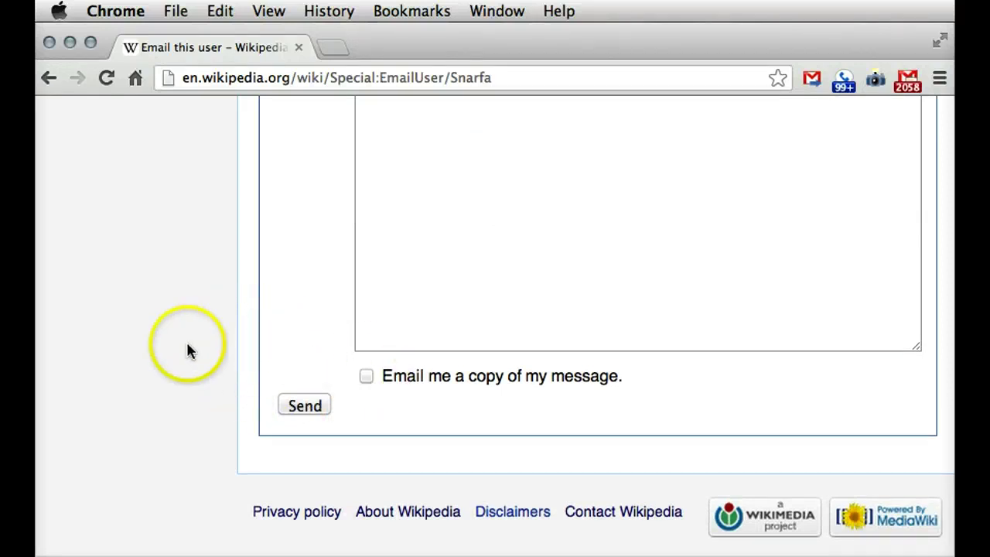
scroll(166, 298, "up", 15)
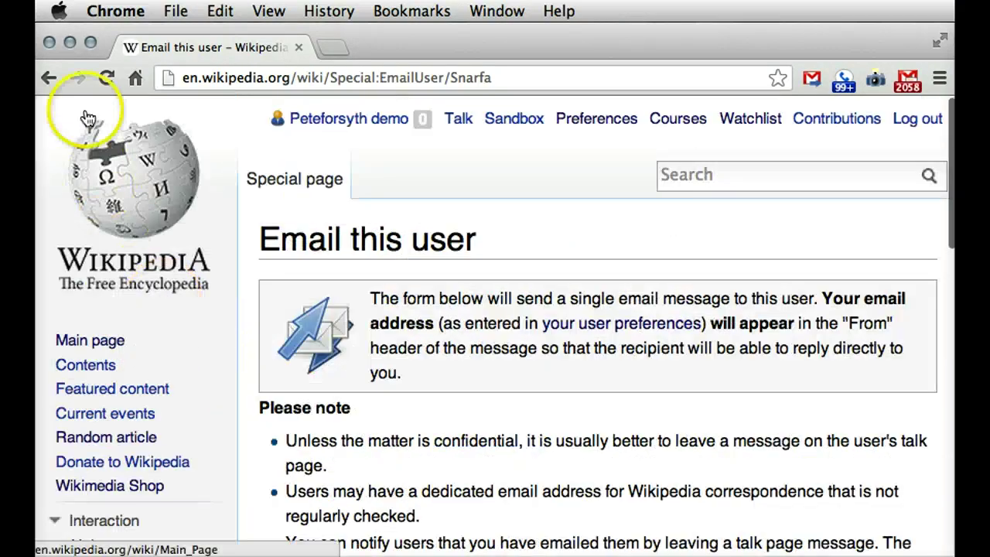
Go back through the coordinator's user page to the rendered WIKISOO/Teams page.
left_click(47, 77)
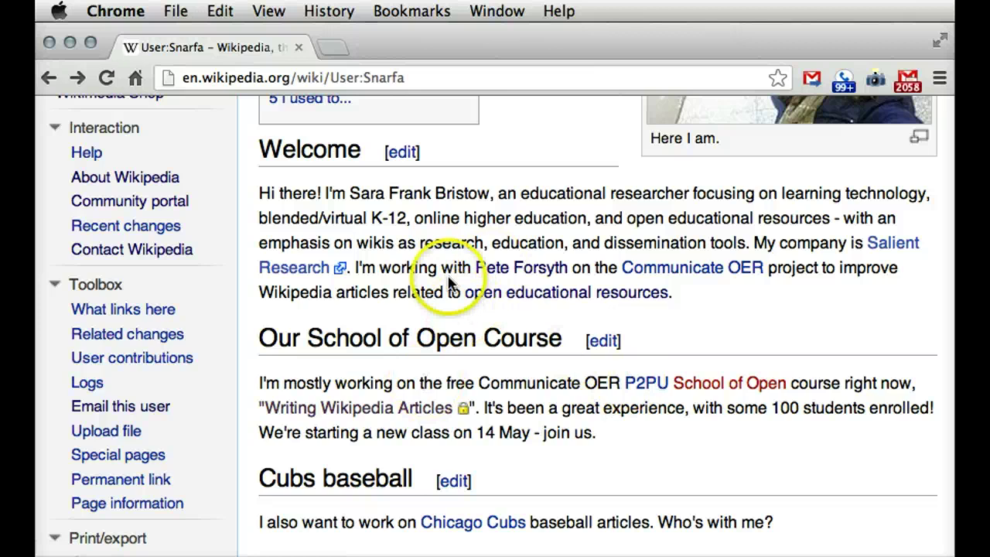
scroll(453, 286, "up", 5)
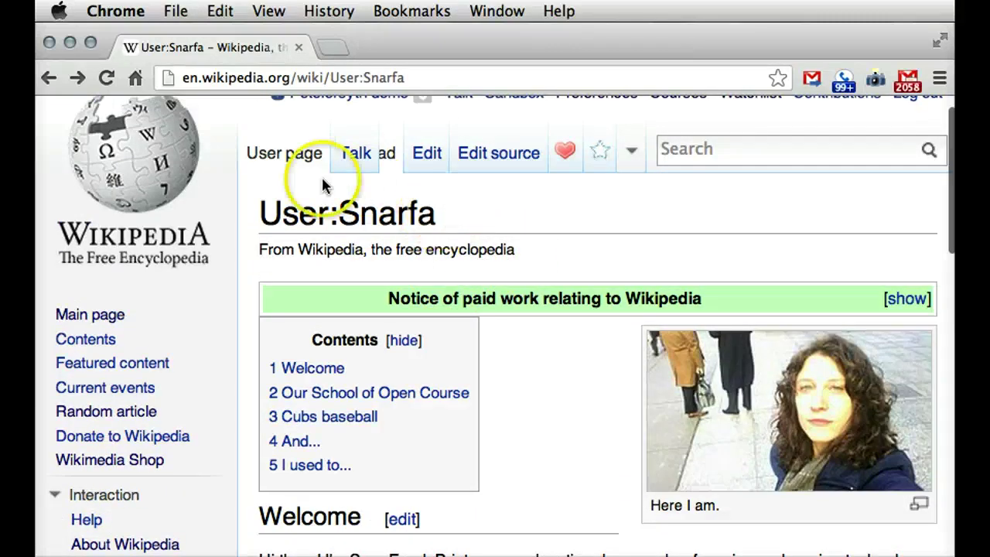
left_click(49, 78)
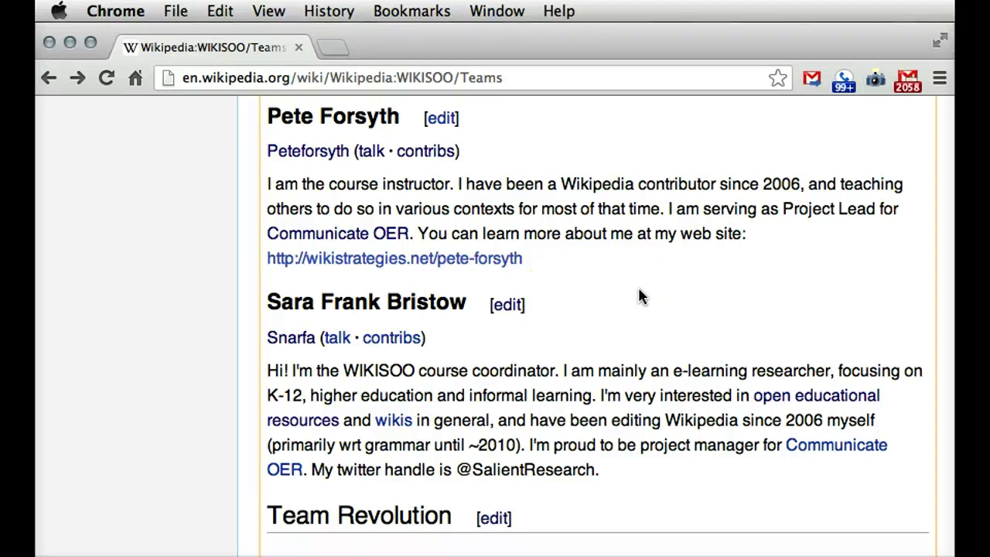
Open User talk:Snarfa and scroll through its six existing message sections.
left_click(342, 341)
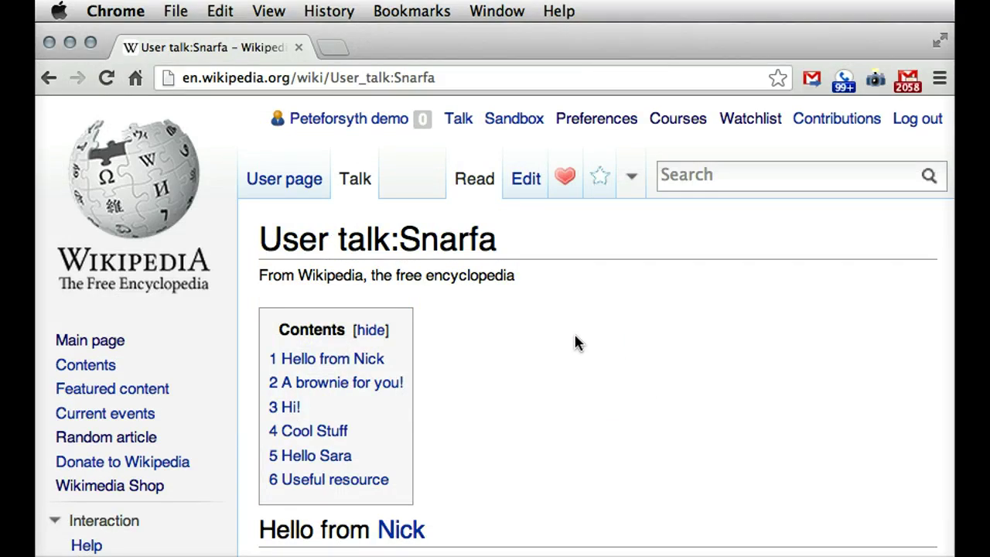
scroll(575, 338, "down", 20)
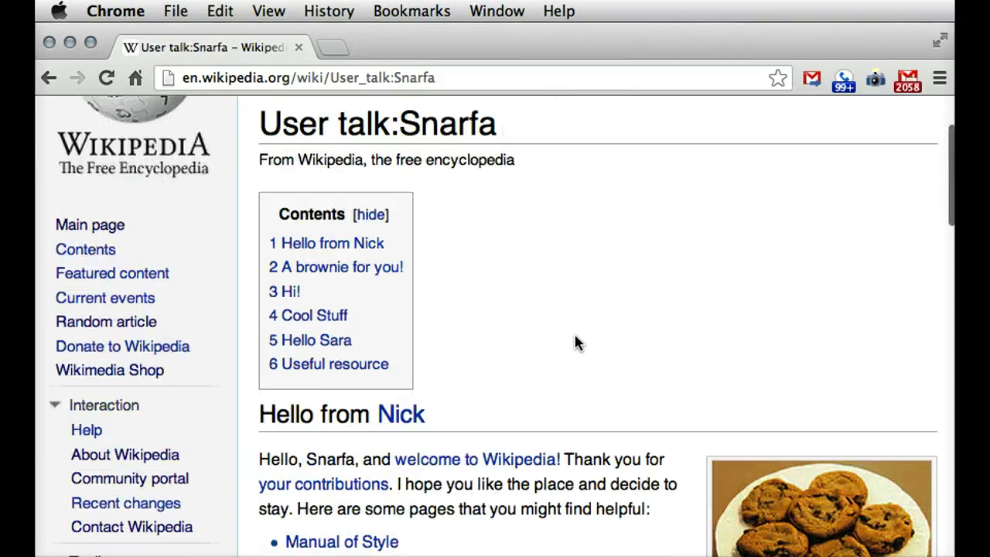
scroll(574, 343, "down", 5)
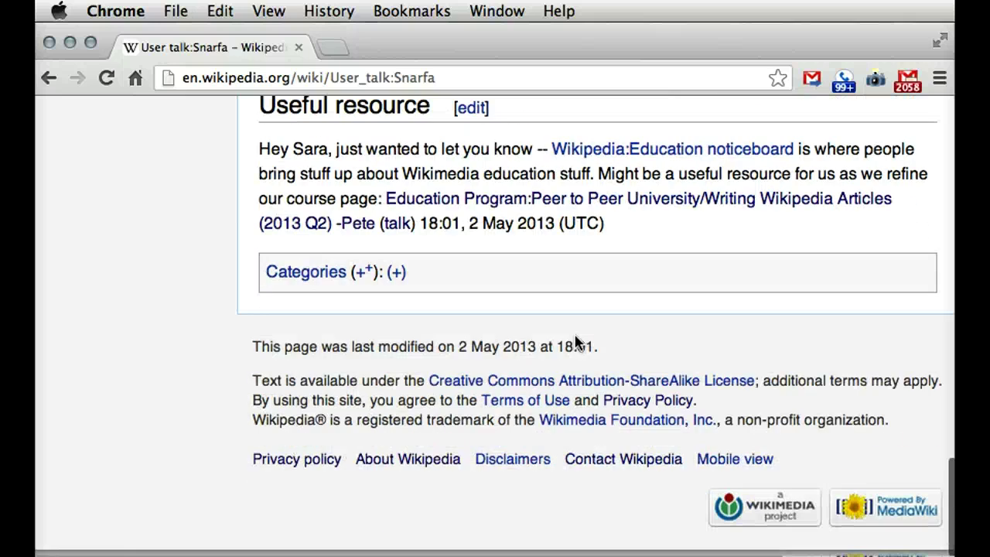
scroll(574, 343, "up", 20)
scroll(575, 343, "up", 3)
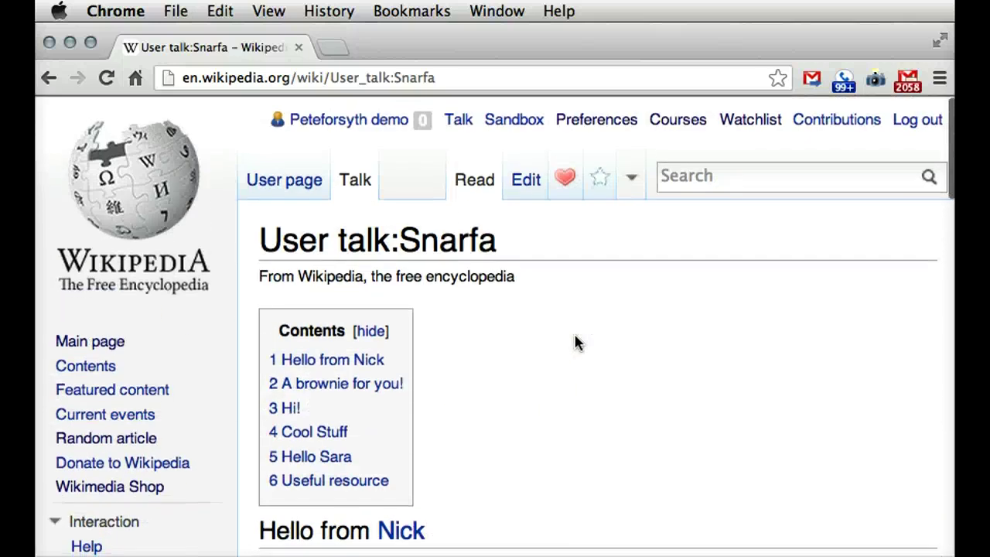
mouse_move(630, 186)
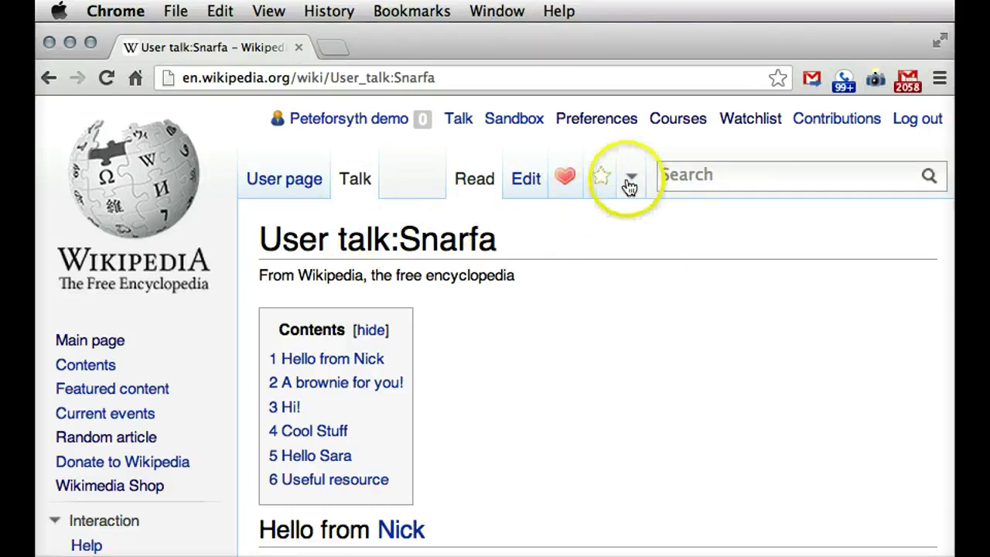
left_click(644, 218)
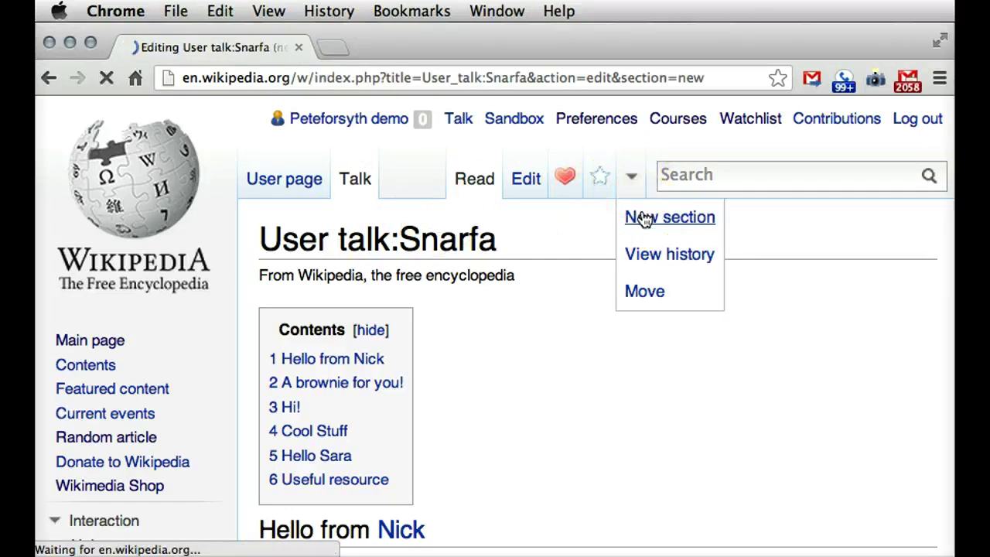
scroll(395, 353, "down", 5)
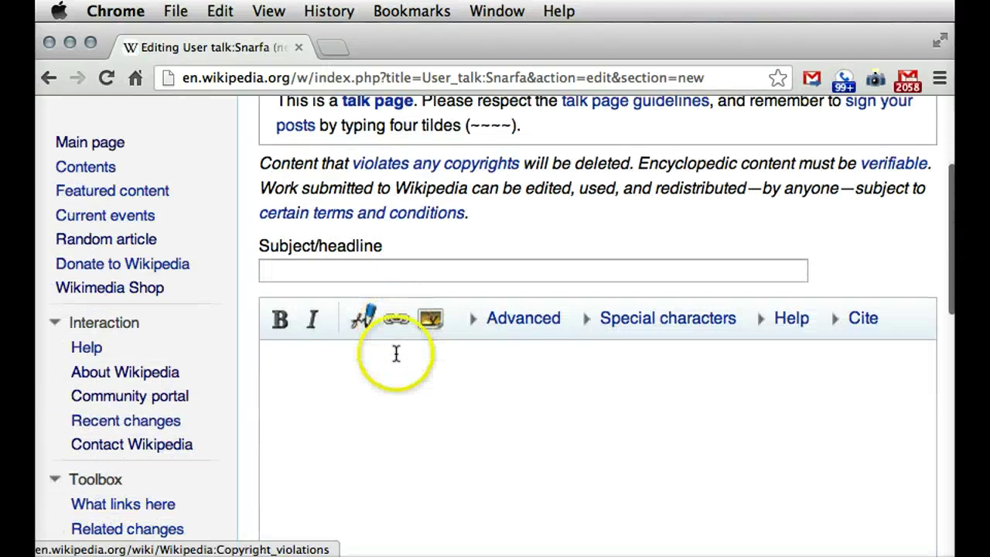
left_click(289, 274)
left_click(313, 405)
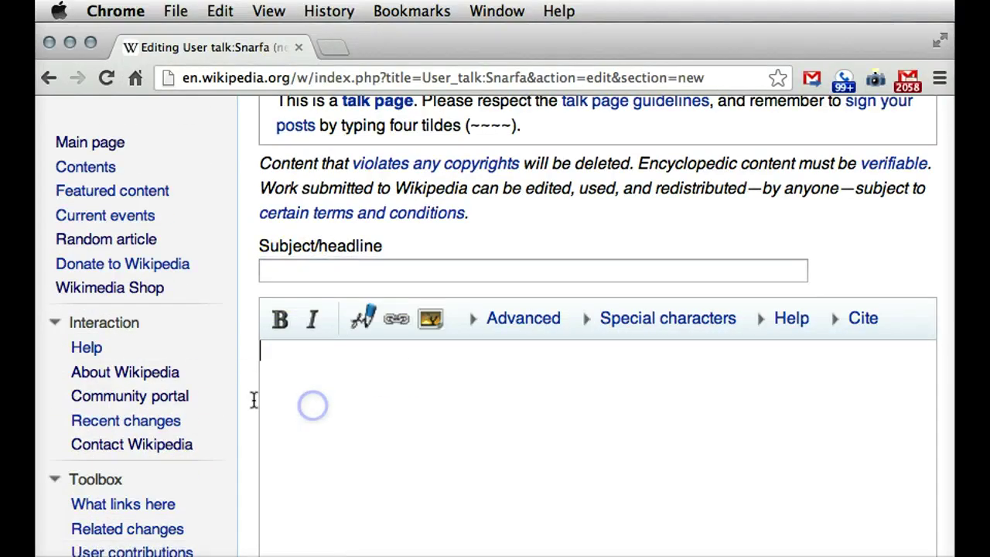
scroll(219, 396, "down", 13)
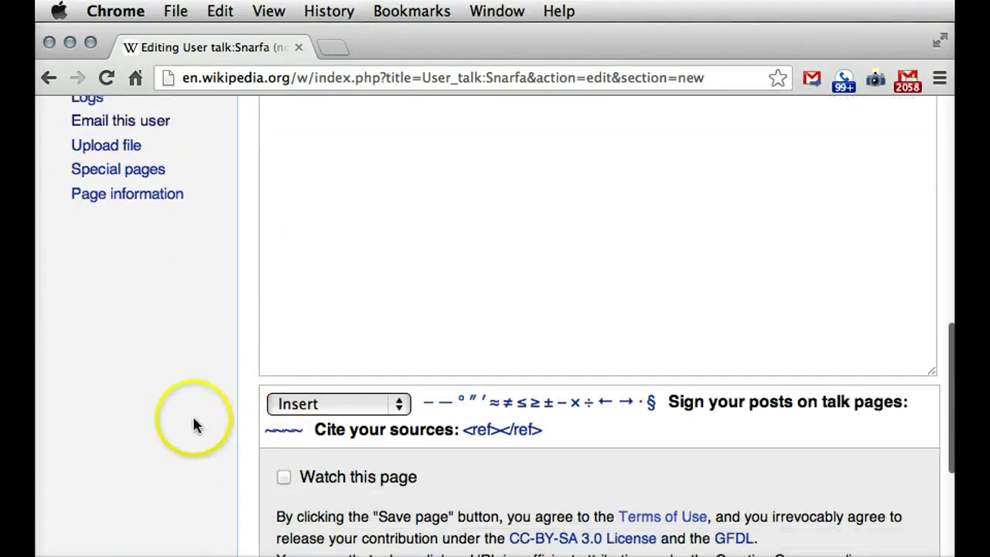
scroll(193, 418, "down", 5)
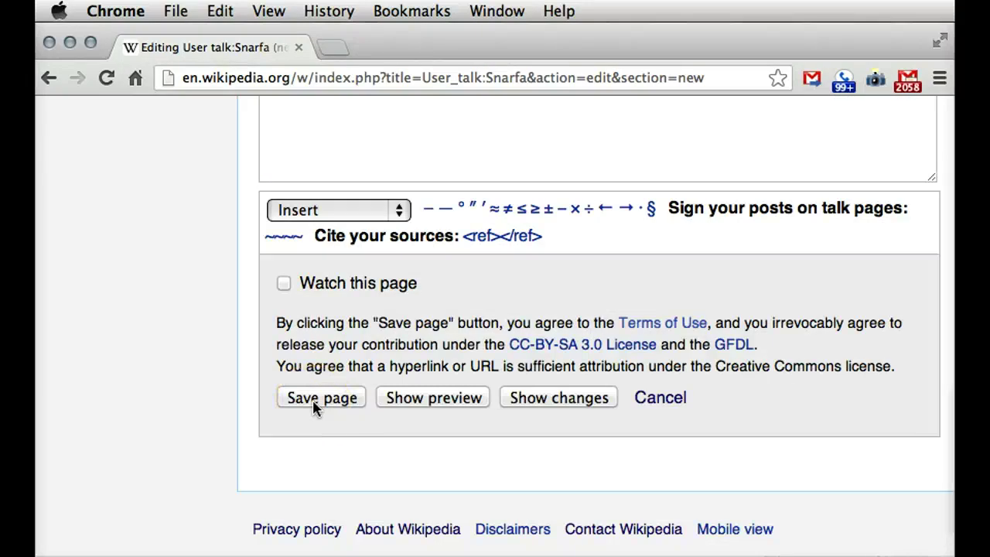
scroll(166, 356, "up", 3)
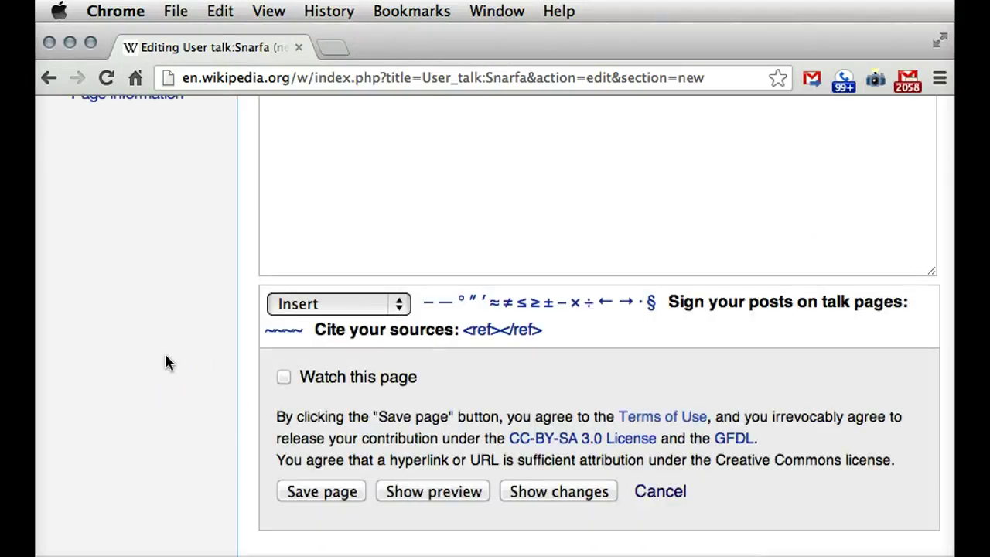
scroll(166, 362, "up", 1)
scroll(165, 353, "up", 10)
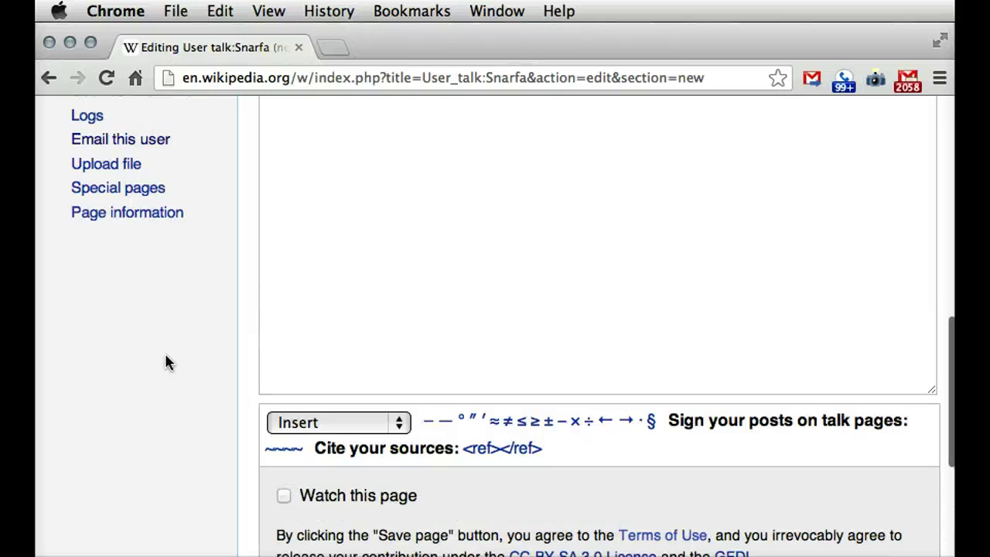
scroll(164, 353, "up", 1)
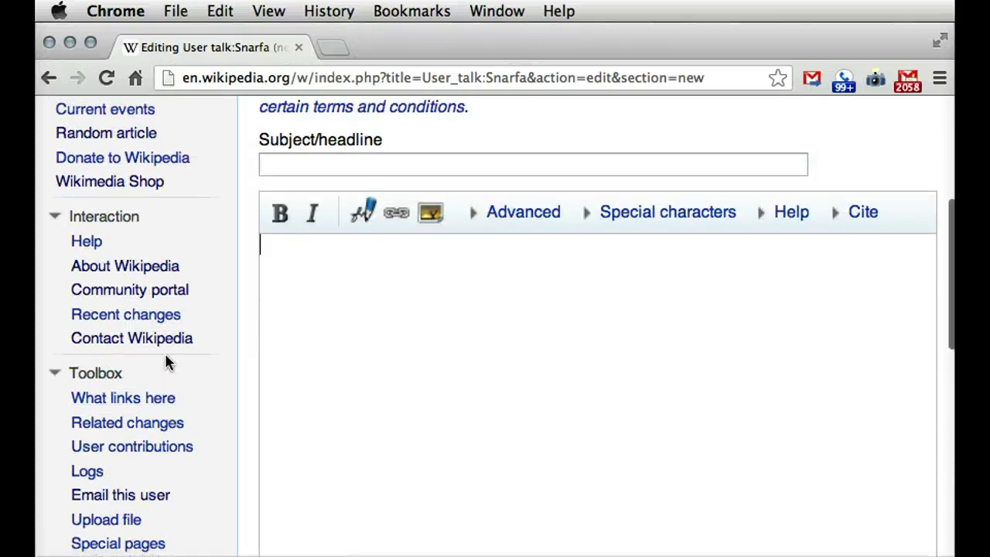
left_click(400, 286)
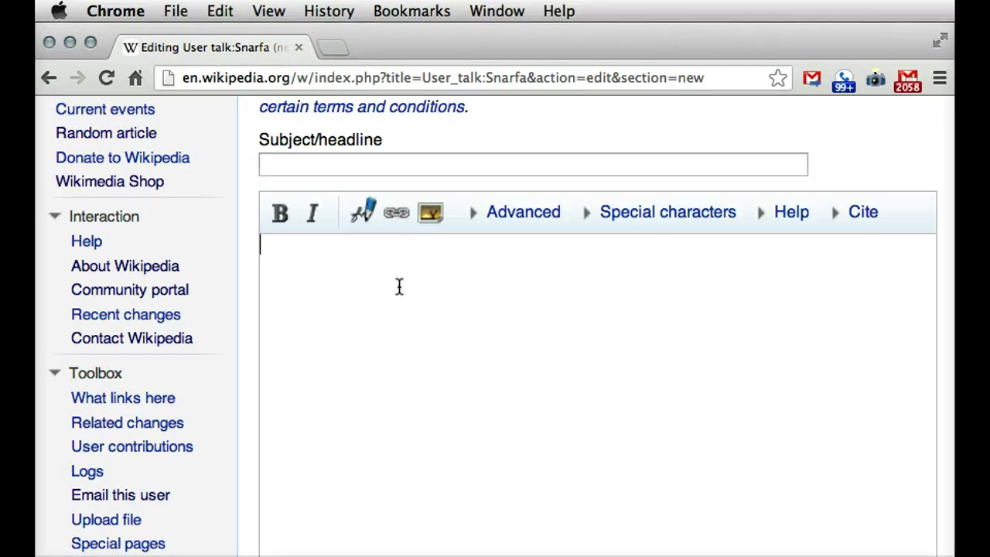
Insert a --~~~~ signature below ~~~~, then select its dashes and tildes.
left_click(433, 336)
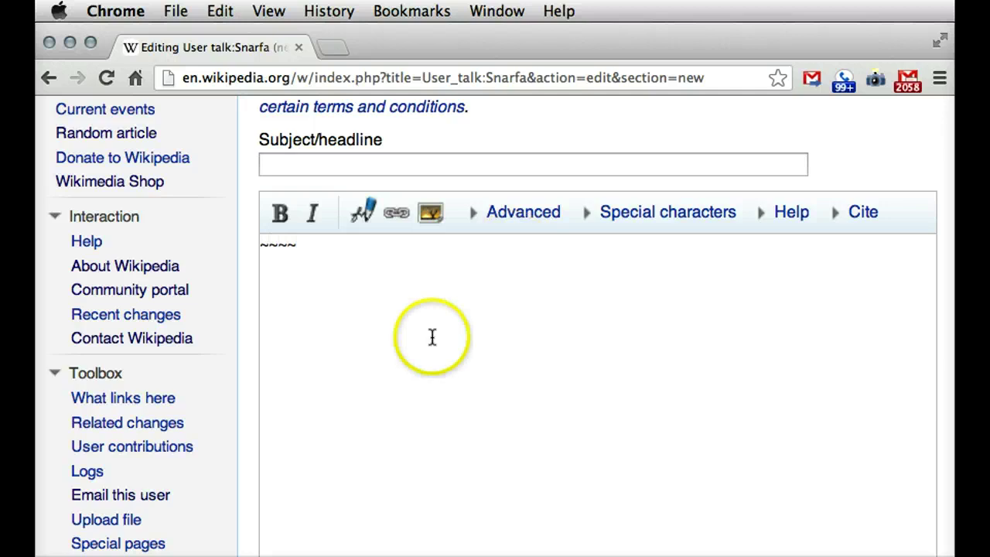
left_click(362, 221)
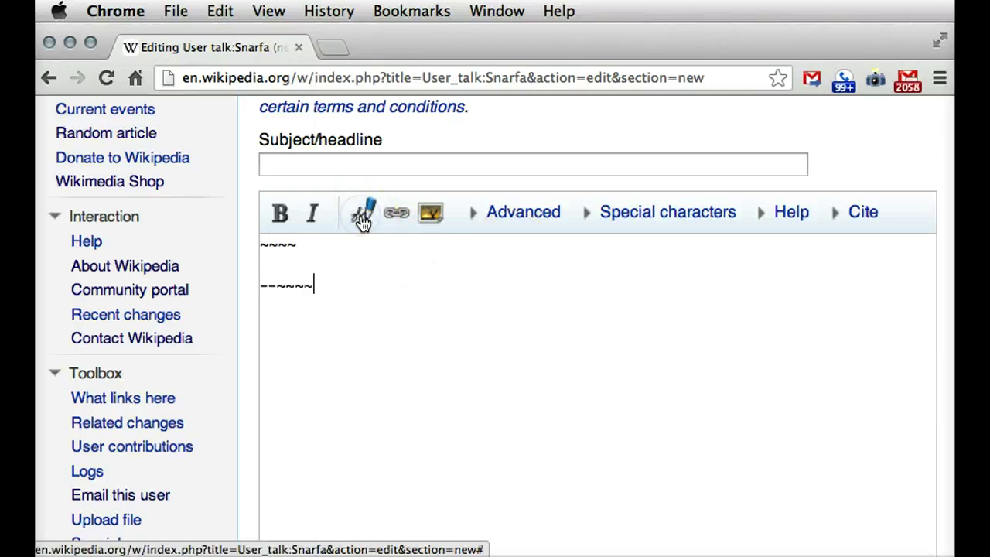
left_click(354, 270)
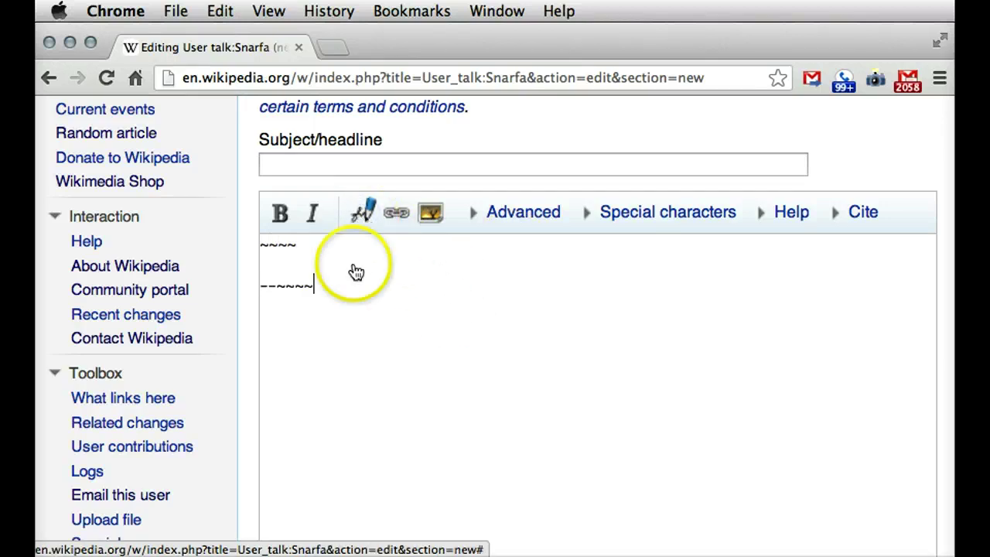
left_click(276, 289)
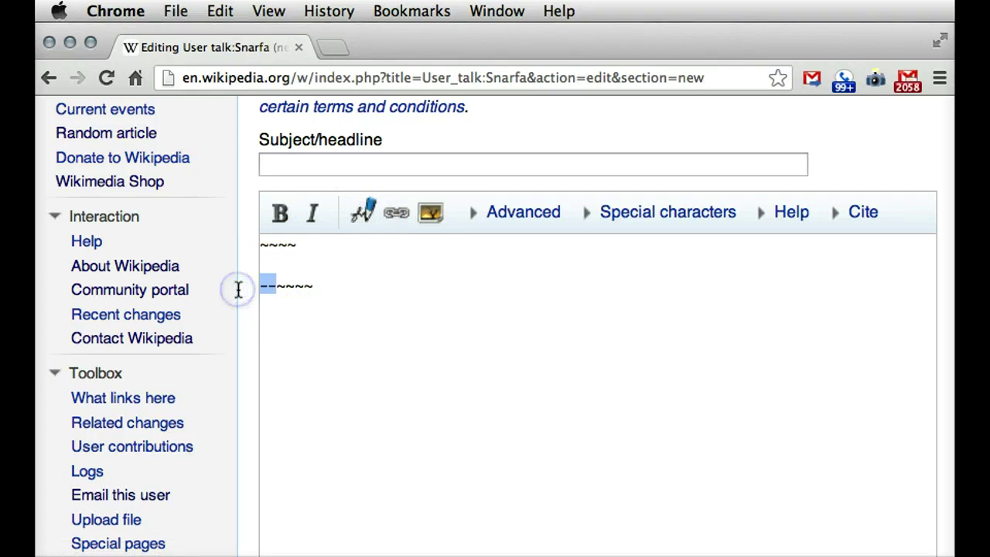
left_click(329, 289)
left_click_drag(330, 289, 275, 294)
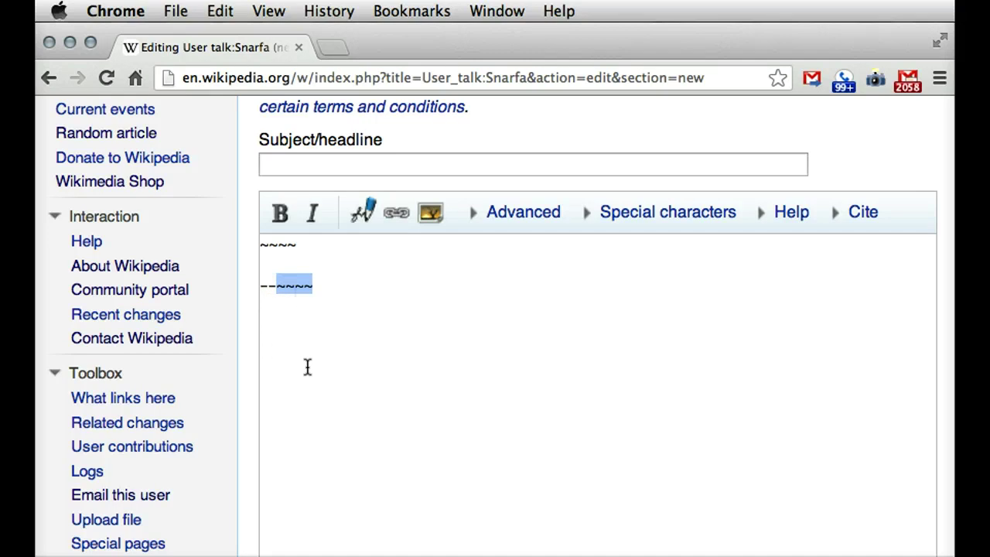